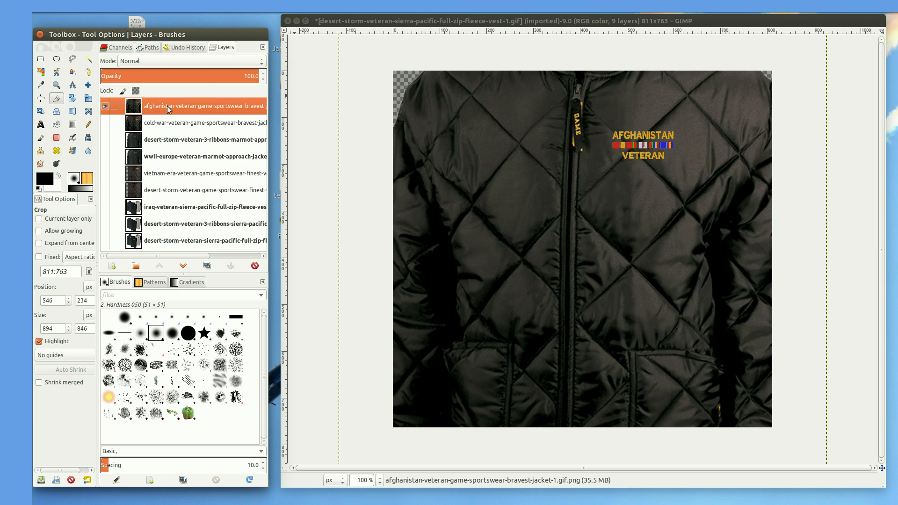
Scale the Afghanistan veteran jacket layer proportionally to 686 × 789 px and center it so the whole jacket fits the canvas
{"action": "left_click", "coordinate": [89, 99]}
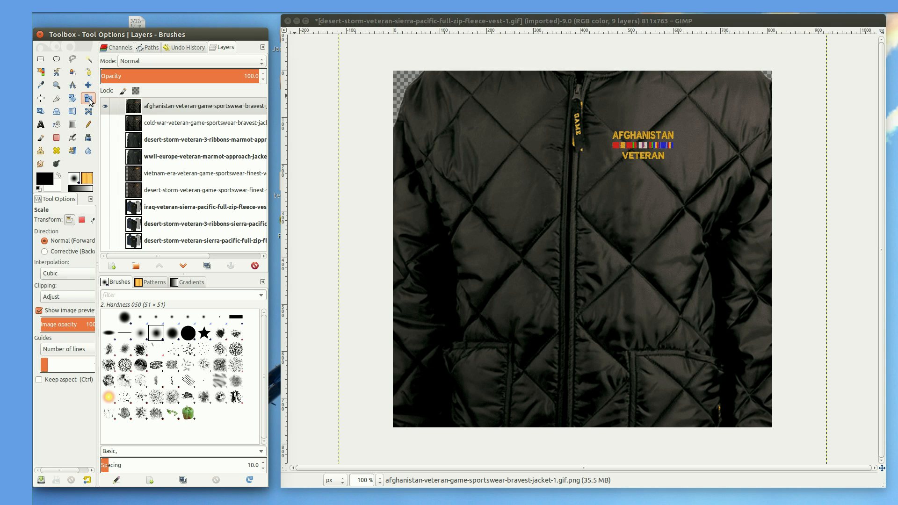
{"action": "left_click", "coordinate": [524, 206]}
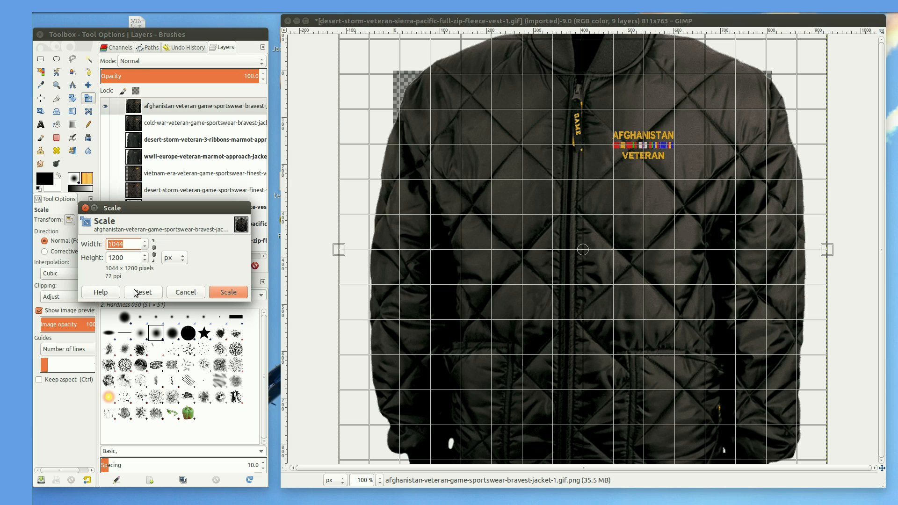
{"action": "left_click", "coordinate": [154, 251]}
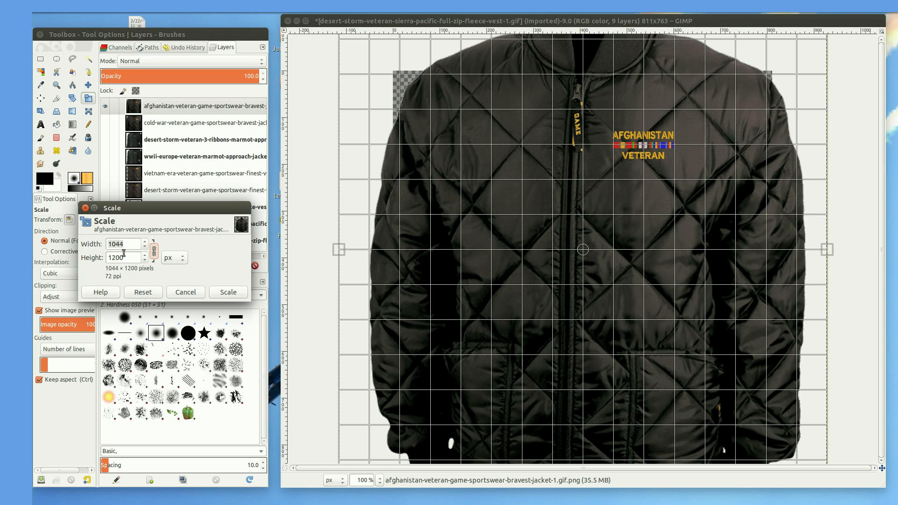
{"action": "left_click_drag", "start_coordinate": [415, 88], "coordinate": [449, 159]}
{"action": "left_click_drag", "start_coordinate": [716, 355], "coordinate": [655, 284]}
{"action": "left_click_drag", "start_coordinate": [426, 98], "coordinate": [428, 118]}
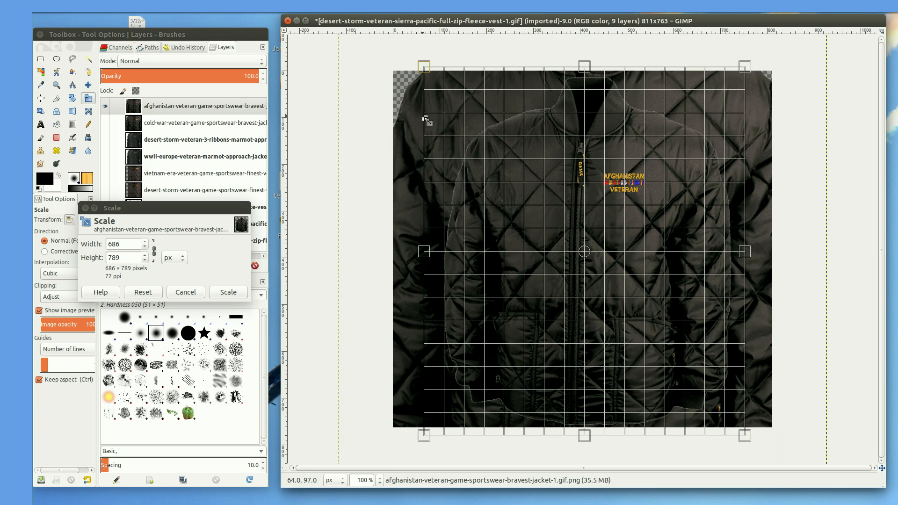
{"action": "left_click", "coordinate": [219, 293]}
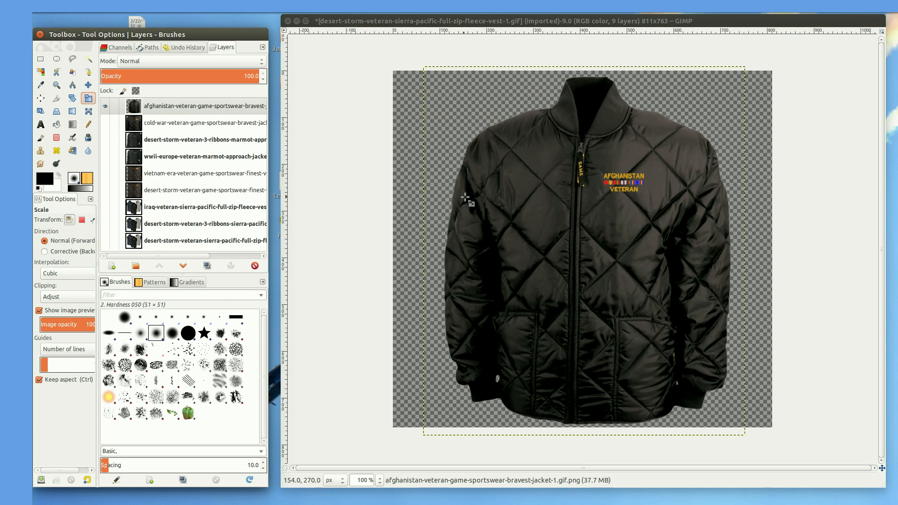
Add a new 811 × 763 px layer filled with white
{"action": "left_click", "coordinate": [112, 266]}
{"action": "left_click", "coordinate": [413, 301]}
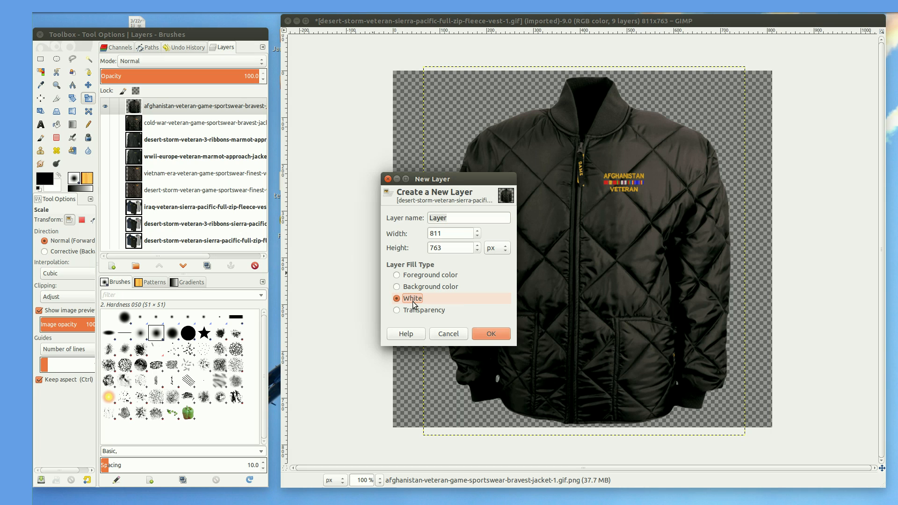
{"action": "left_click", "coordinate": [486, 333]}
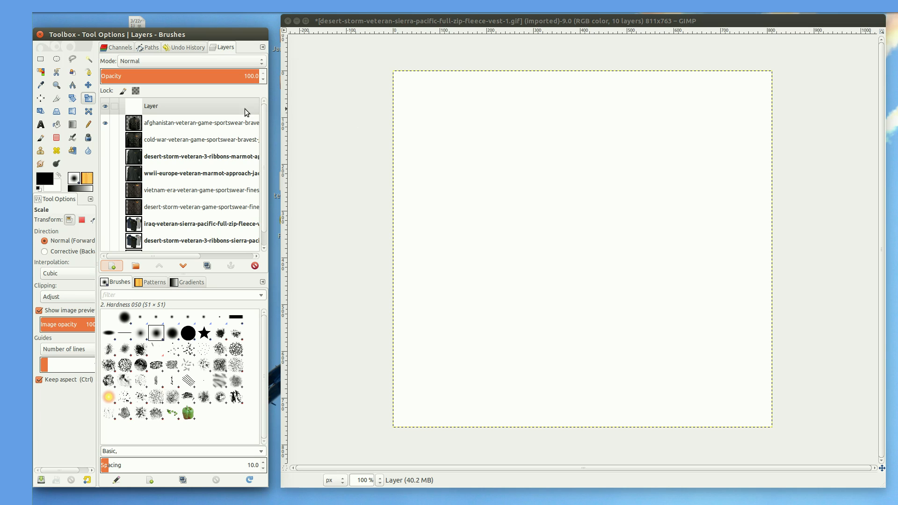
Place the white layer directly beneath the Afghanistan veteran jacket layer and merge the jacket down onto it
{"action": "left_click", "coordinate": [156, 107]}
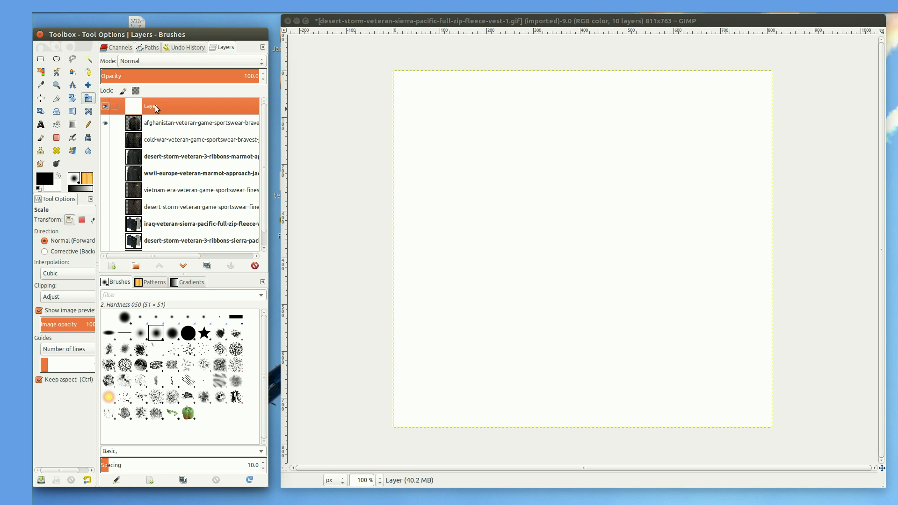
{"action": "left_click_drag", "start_coordinate": [157, 108], "coordinate": [187, 139]}
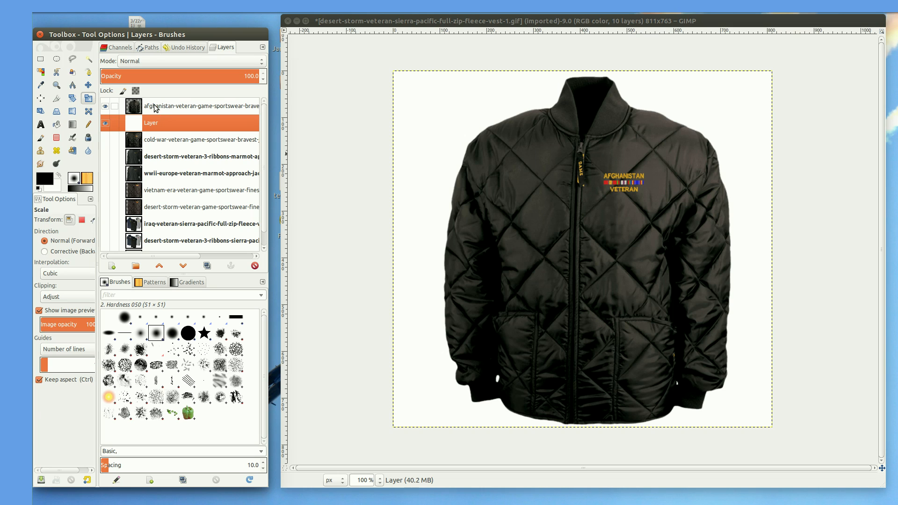
{"action": "left_click", "coordinate": [156, 107]}
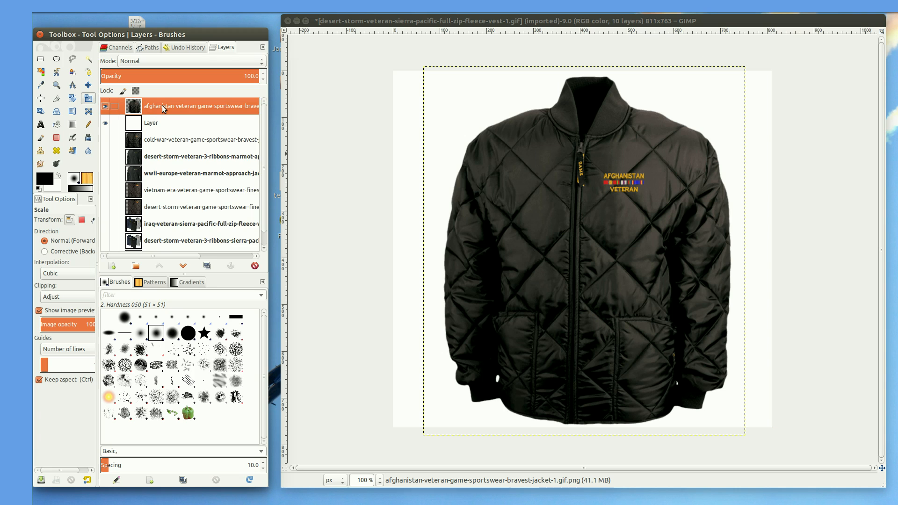
{"action": "right_click", "coordinate": [162, 105]}
{"action": "left_click", "coordinate": [189, 179]}
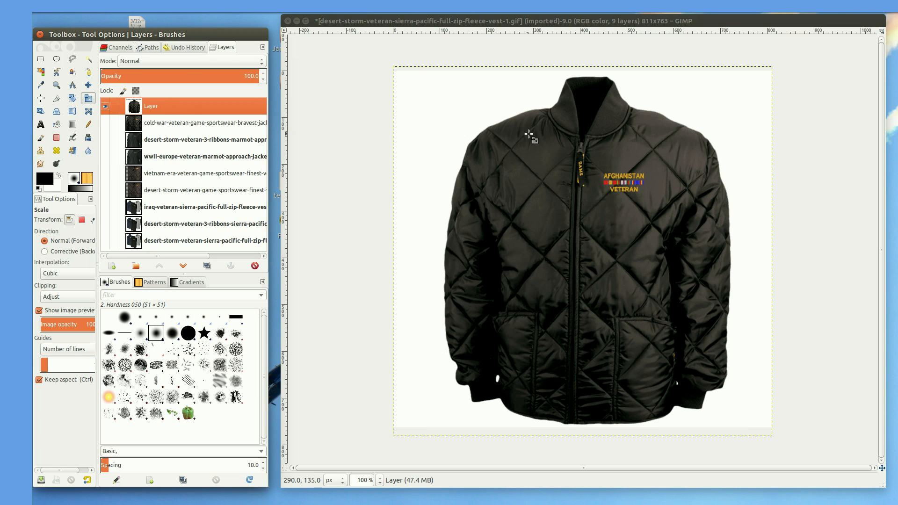
Make the remaining layers visible and crop the image to 800 × 756 px from position 4, 3, trimming the uneven edges
{"action": "left_click", "coordinate": [105, 123], "text": "shift"}
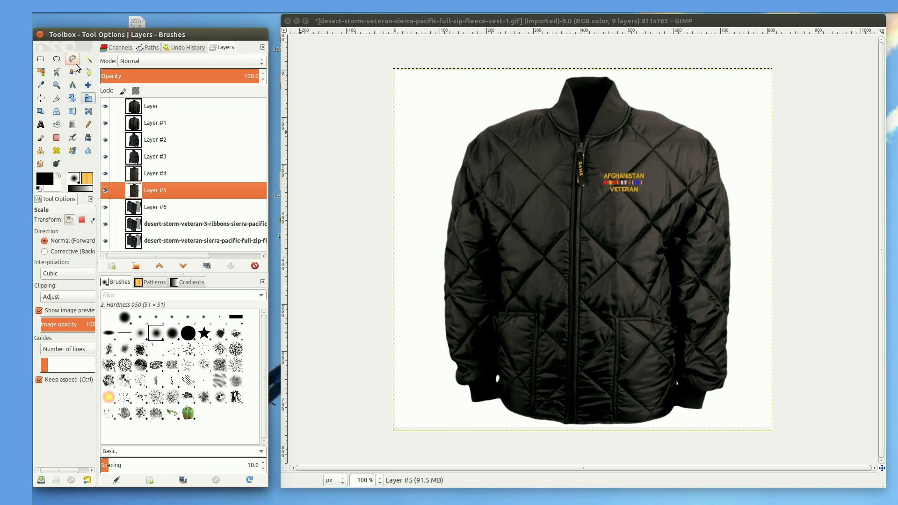
{"action": "left_click", "coordinate": [57, 99]}
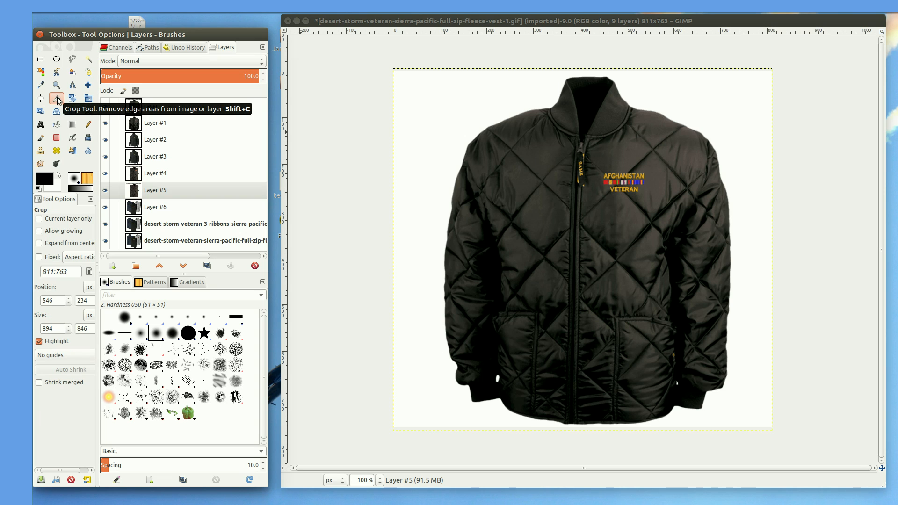
{"action": "left_click", "coordinate": [394, 72]}
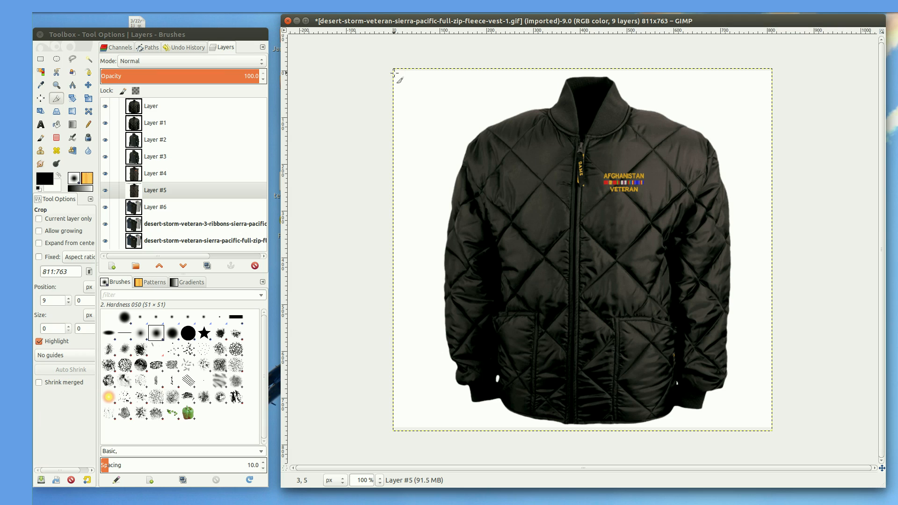
{"action": "left_click_drag", "start_coordinate": [395, 71], "coordinate": [774, 433]}
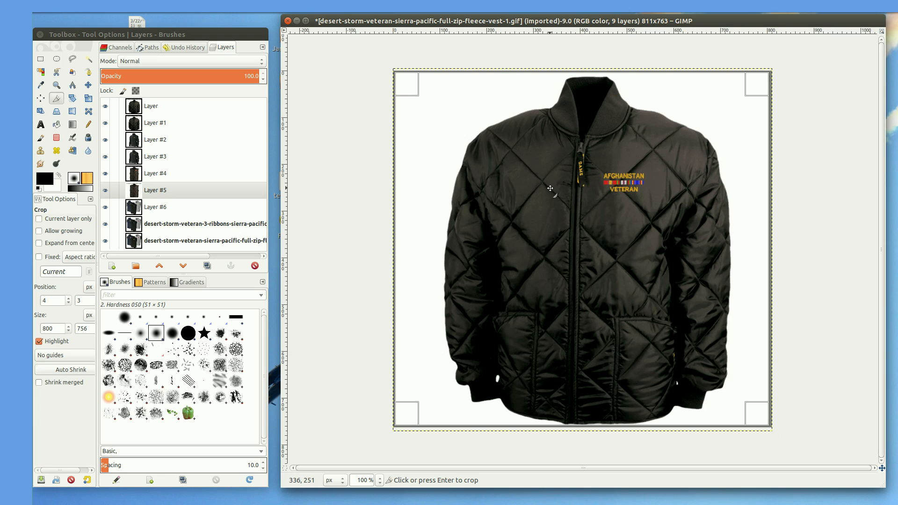
{"action": "key", "text": "Return"}
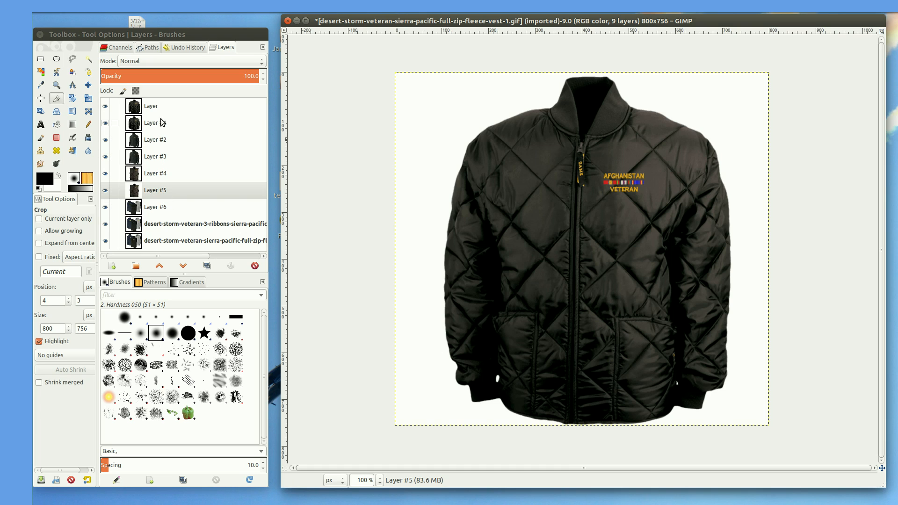
Reorder the frames: move Layer #1 below the 3-ribbons vest layer, Layer #2 directly above that vest layer, and Layer to the stack's end
{"action": "left_click_drag", "start_coordinate": [159, 124], "coordinate": [152, 227]}
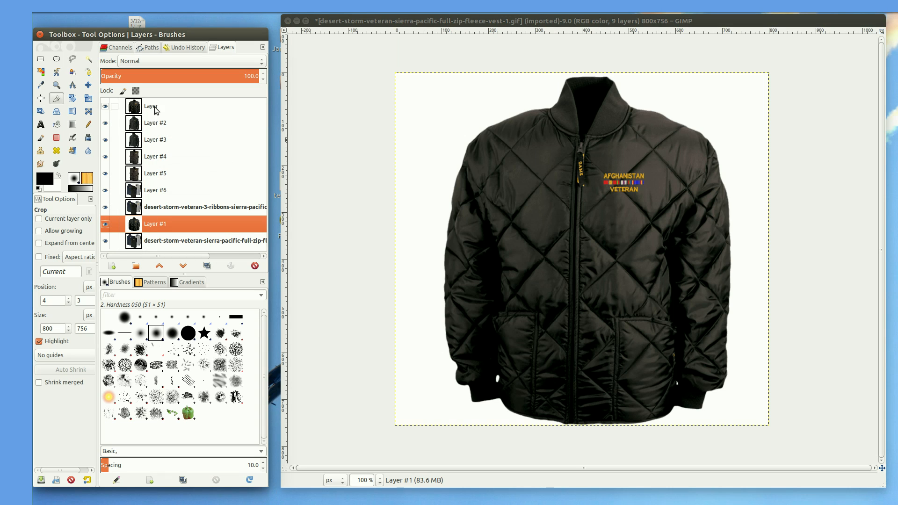
{"action": "left_click_drag", "start_coordinate": [153, 123], "coordinate": [153, 192]}
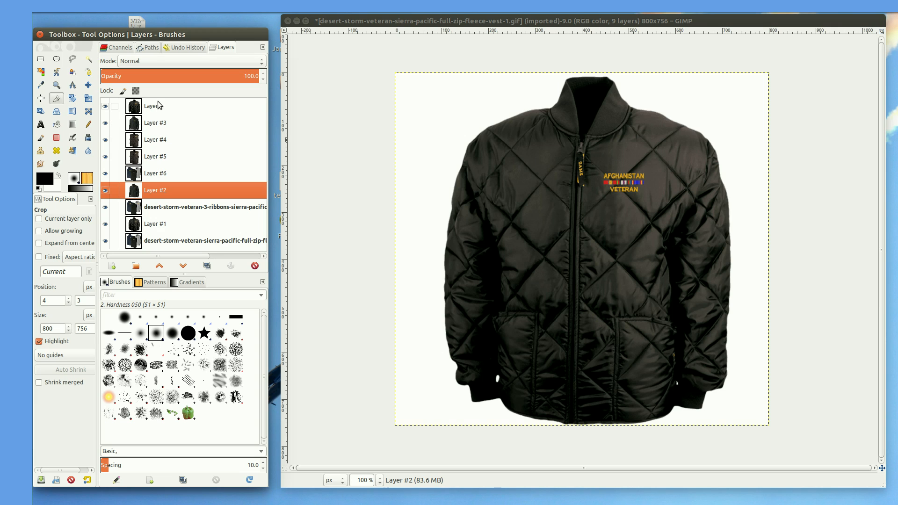
{"action": "left_click_drag", "start_coordinate": [160, 107], "coordinate": [147, 245]}
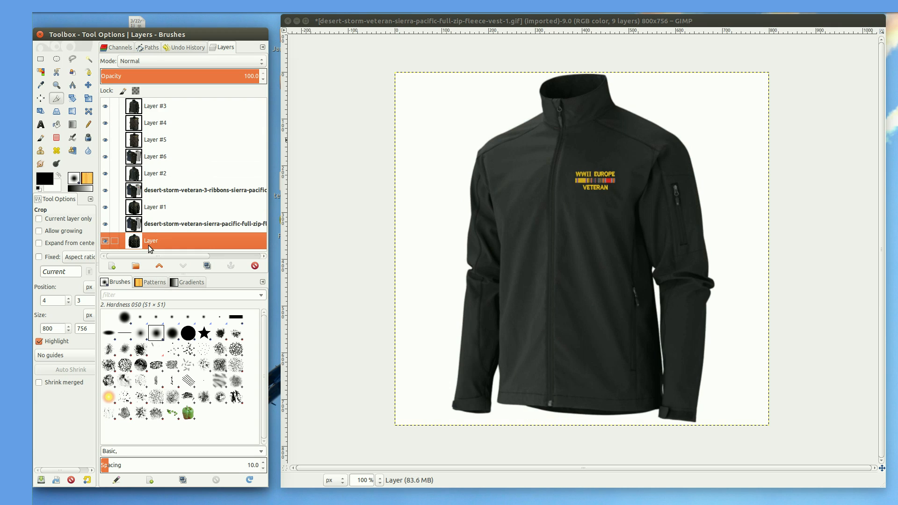
Export the image under the file name military-jackets.gif
{"action": "right_click", "coordinate": [520, 169]}
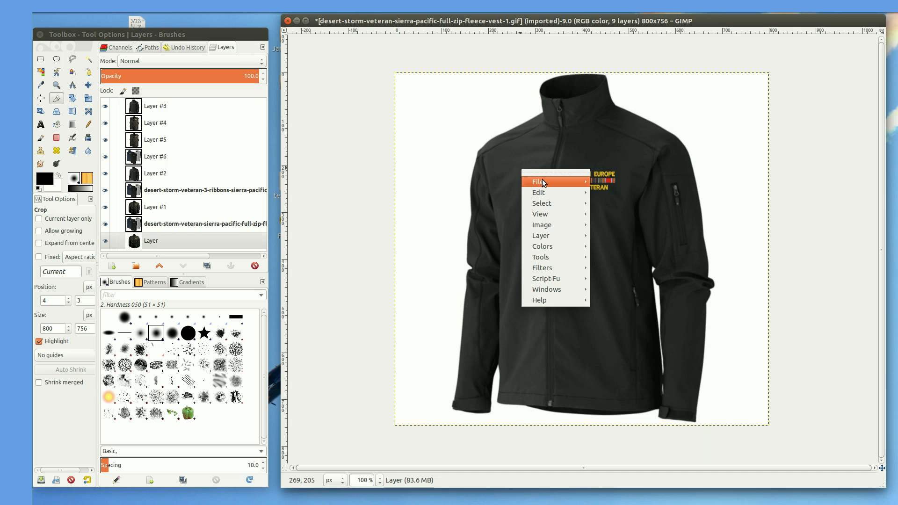
{"action": "mouse_move", "coordinate": [542, 181]}
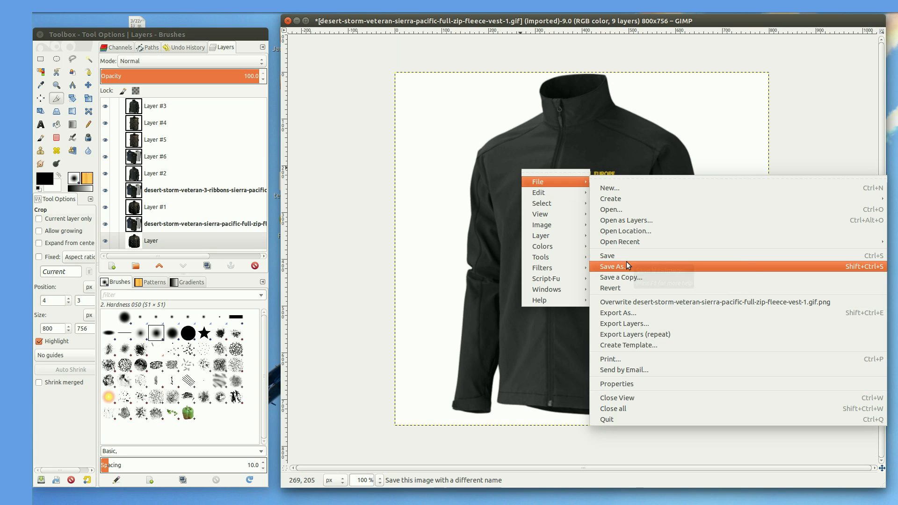
{"action": "left_click", "coordinate": [625, 313]}
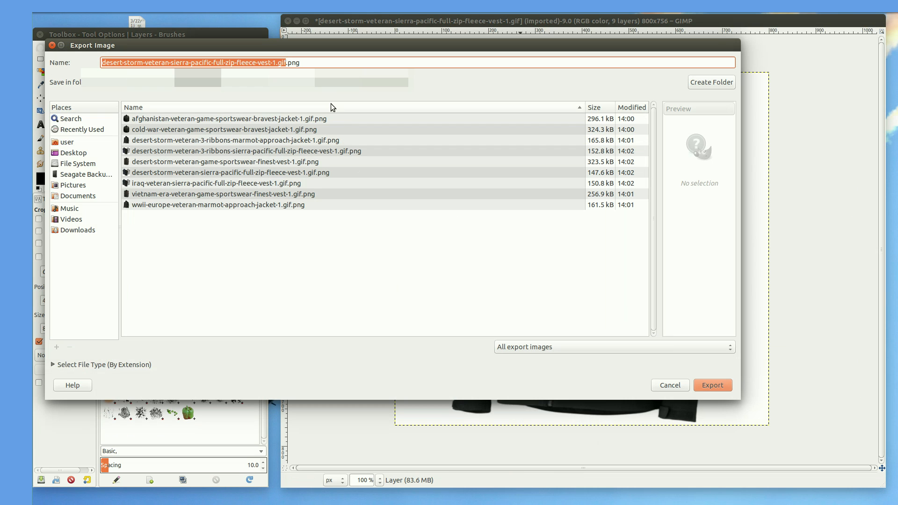
{"action": "left_click_drag", "start_coordinate": [304, 64], "coordinate": [96, 63]}
{"action": "type", "text": "milia"}
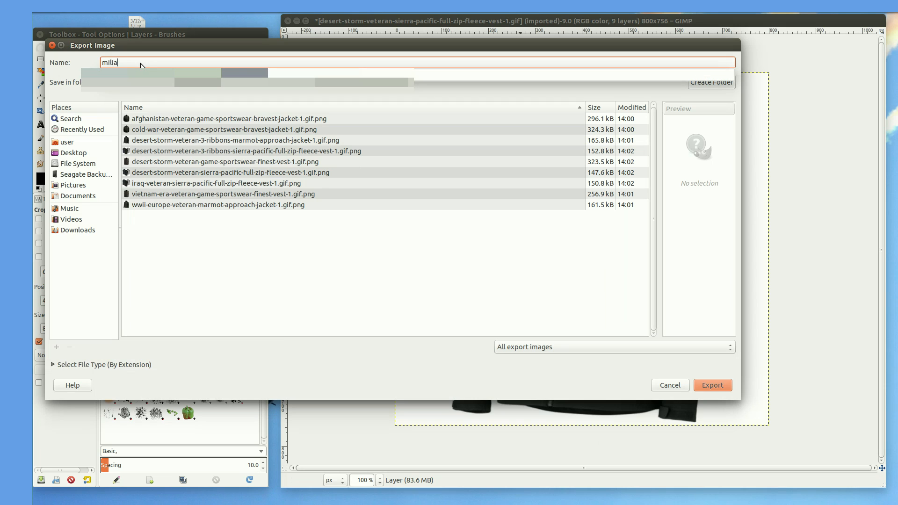
{"action": "key", "text": "BackSpace"}
{"action": "type", "text": "tary"}
{"action": "type", "text": "ackets."}
{"action": "type", "text": "go"}
{"action": "type", "text": "f"}
{"action": "key", "text": "BackSpace"}
{"action": "key", "text": "BackSpace"}
{"action": "type", "text": "ig"}
{"action": "key", "text": "BackSpace"}
{"action": "type", "text": "f"}
{"action": "key", "text": "Return"}
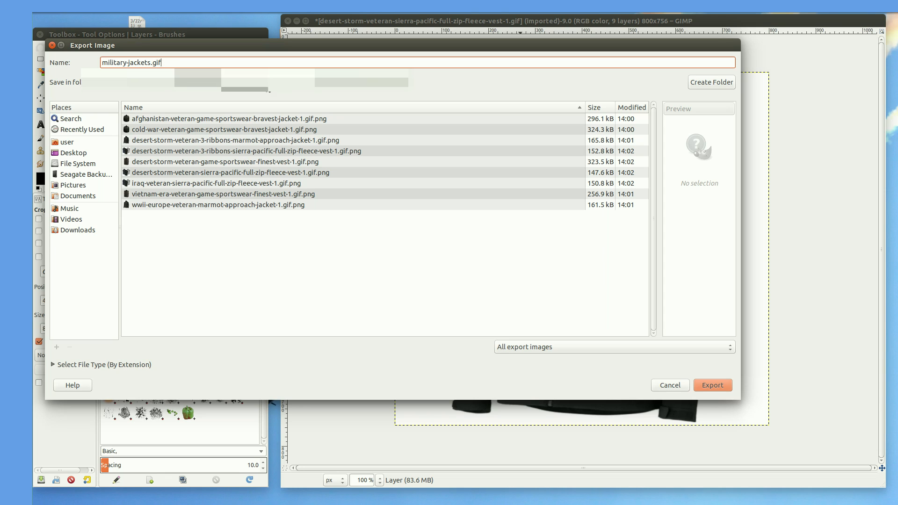
{"action": "left_click", "coordinate": [714, 388]}
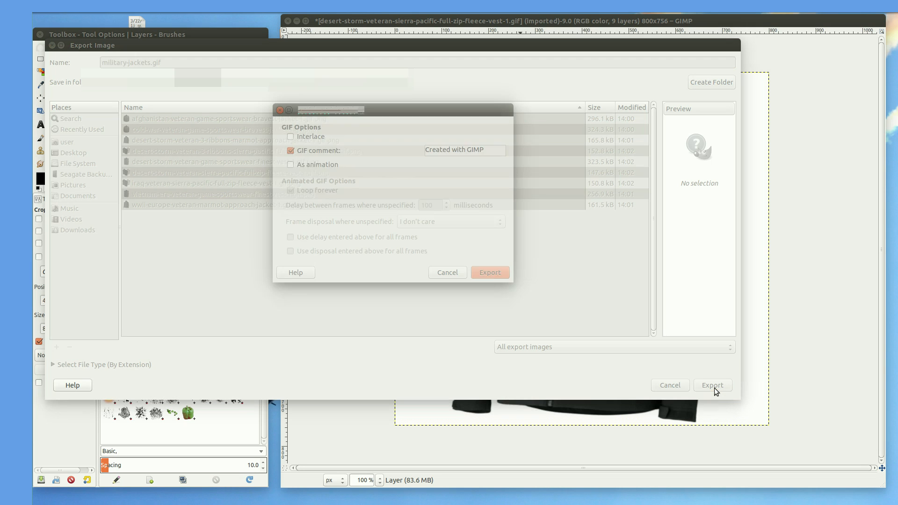
Replace the GIF comment with "Military Jackets and Vests"
{"action": "triple_click", "coordinate": [437, 150]}
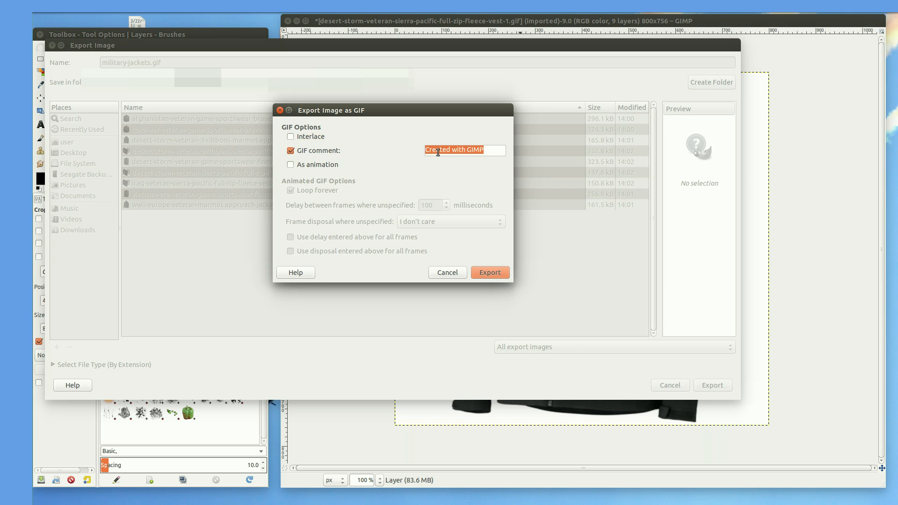
{"action": "type", "text": "Military Jacke"}
{"action": "key", "text": "BackSpace"}
{"action": "key", "text": "BackSpace"}
{"action": "type", "text": "kects and Vests"}
Export the GIF as an animation with a 1000 millisecond frame delay, applying the entered delay and disposal to all frames
{"action": "left_click", "coordinate": [294, 165]}
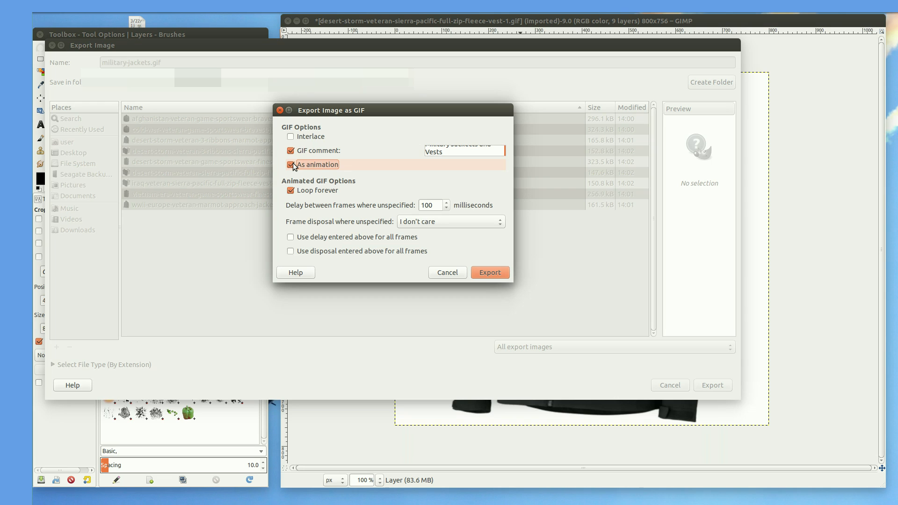
{"action": "left_click", "coordinate": [434, 206]}
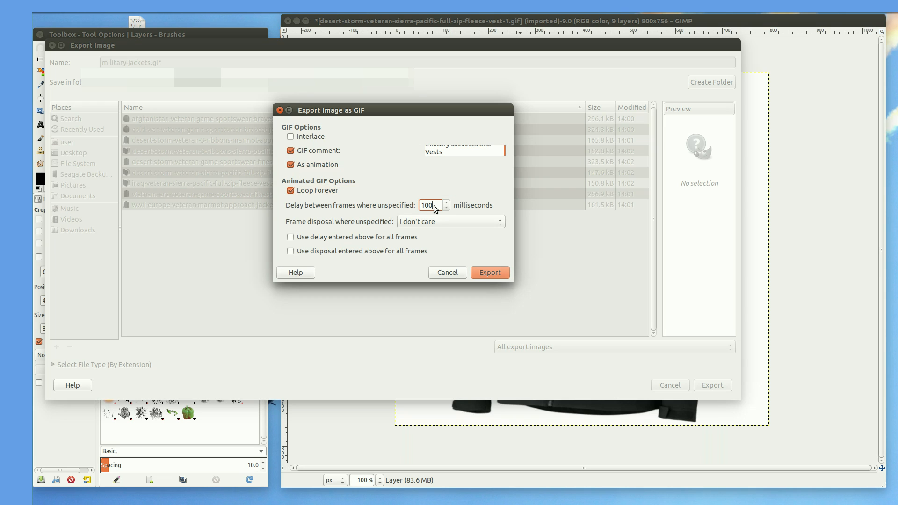
{"action": "type", "text": "0"}
{"action": "left_click", "coordinate": [291, 237]}
{"action": "left_click", "coordinate": [295, 251]}
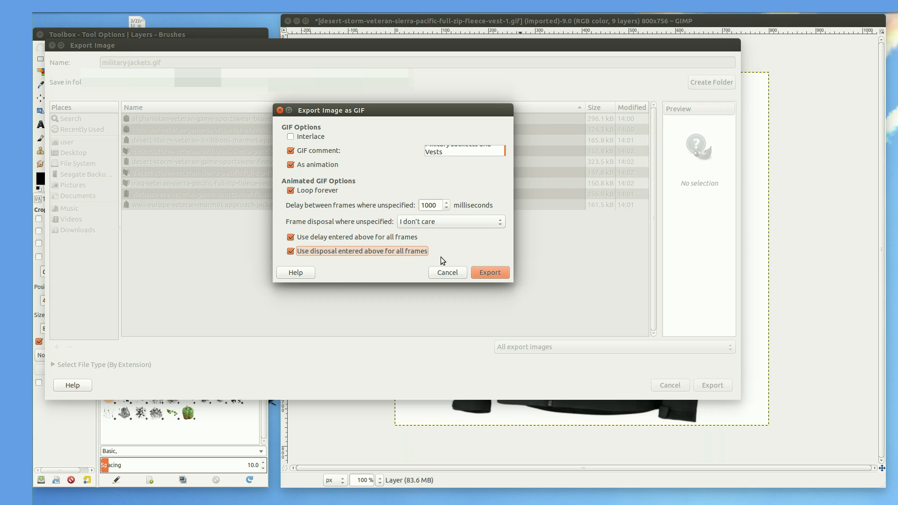
{"action": "left_click", "coordinate": [482, 271]}
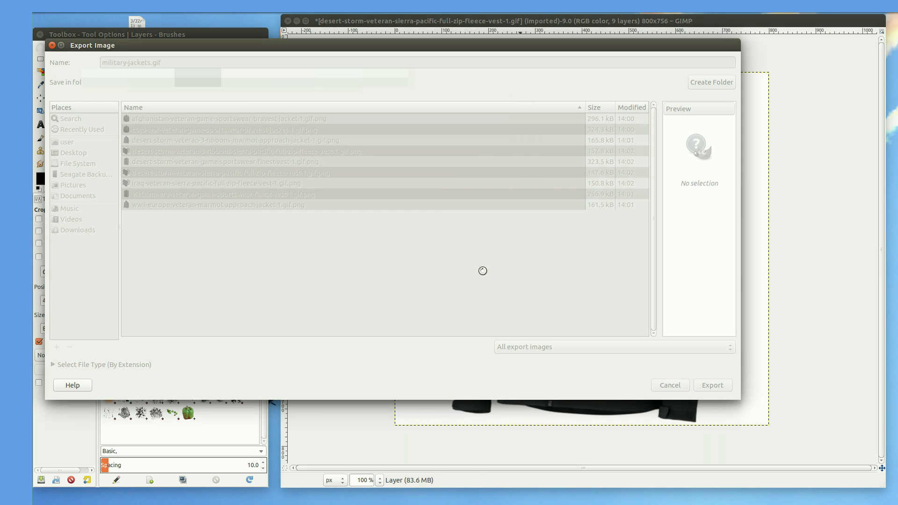